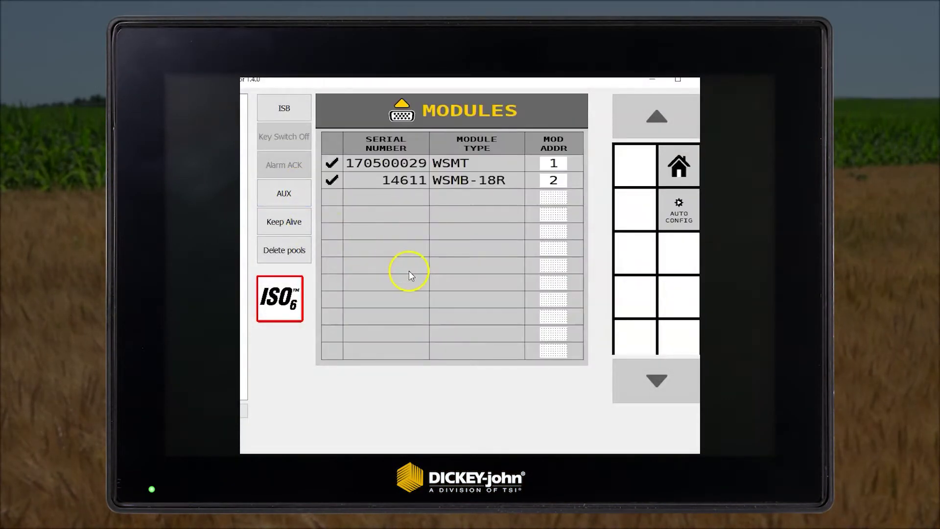
- Leave the Modules list (WSMT, WSMB-18R) and go back to the main setup menu
click(678, 166)
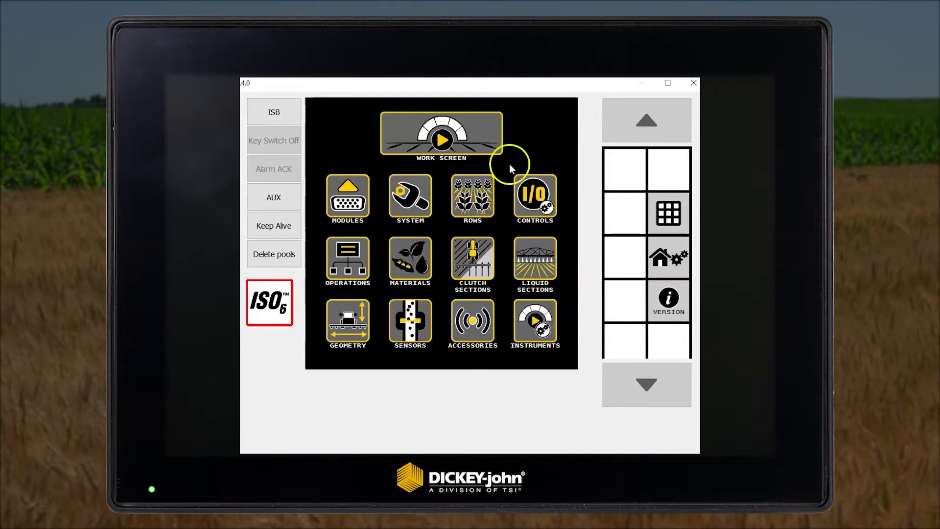
- Set the system harness to 2CH, 16 ROWS, save it, and restart the terminal
click(411, 202)
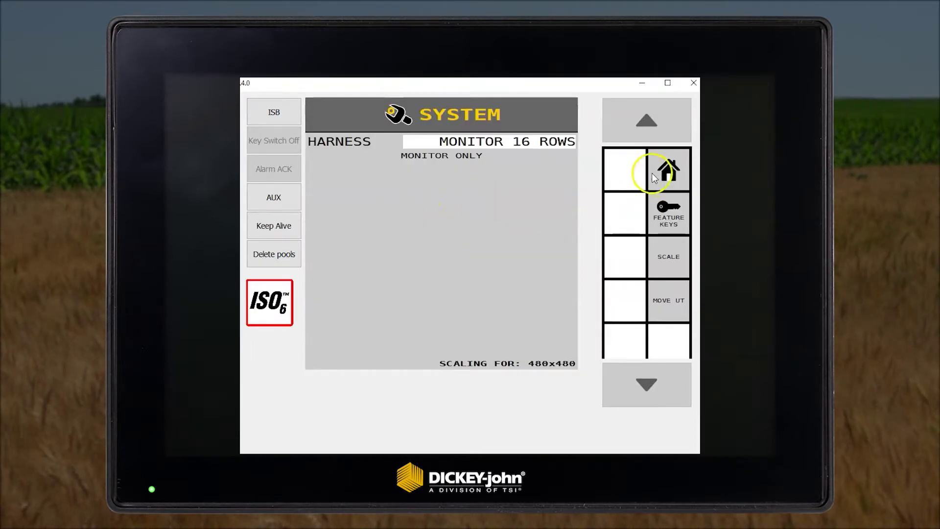
click(492, 140)
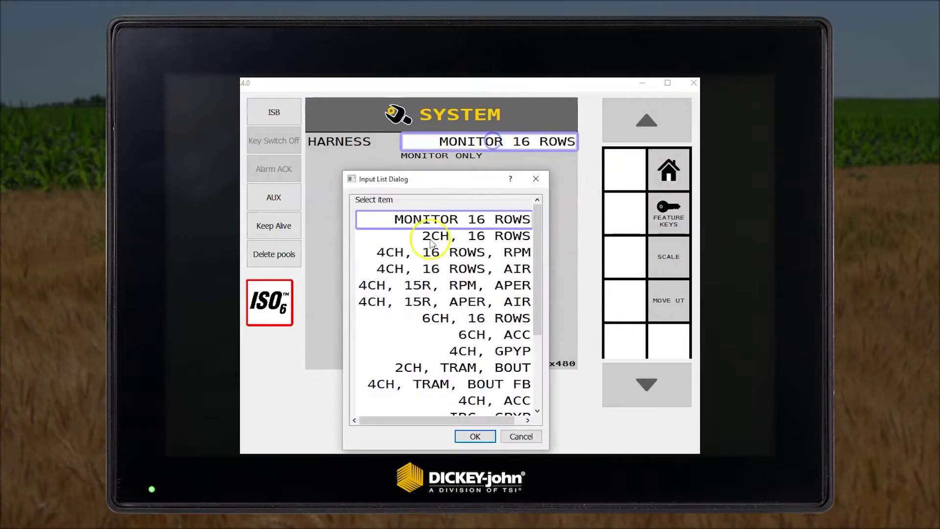
click(459, 240)
click(473, 437)
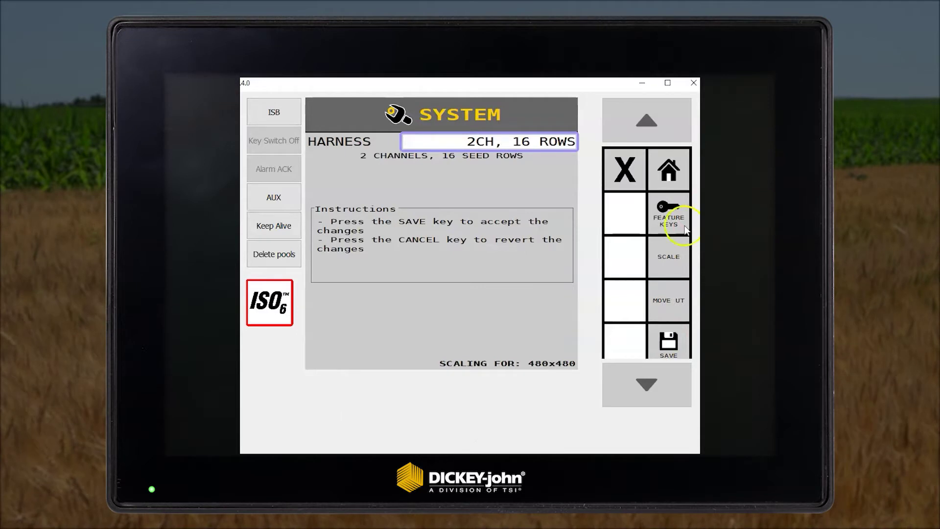
click(663, 348)
click(669, 259)
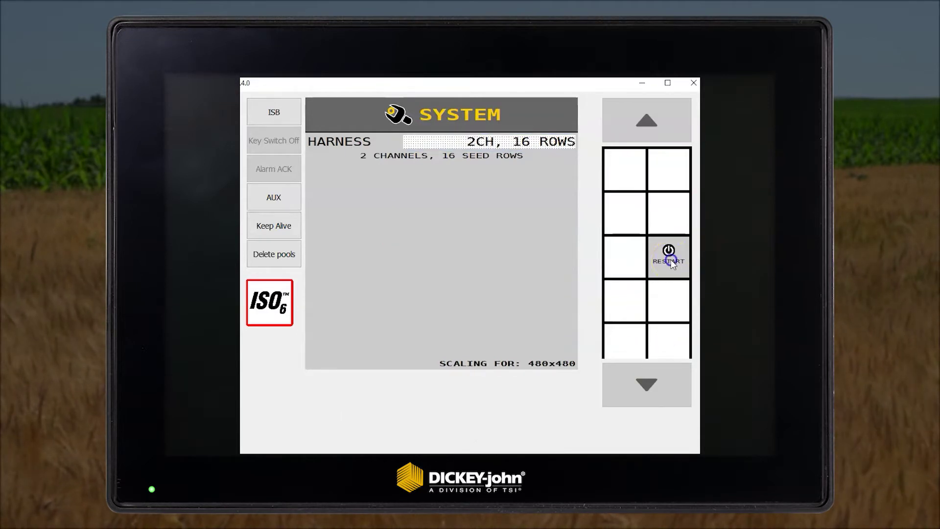
click(667, 211)
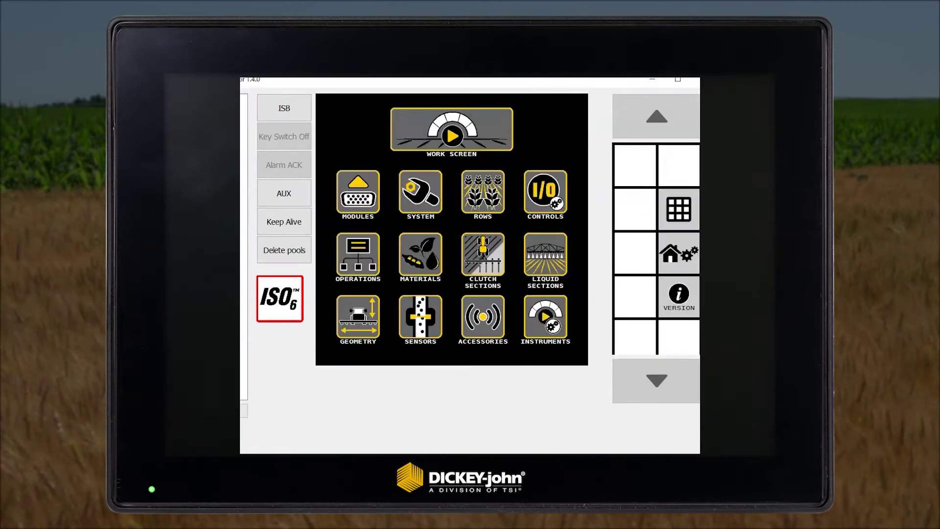
- Set the number of rows to 16 in the Rows setup
click(471, 197)
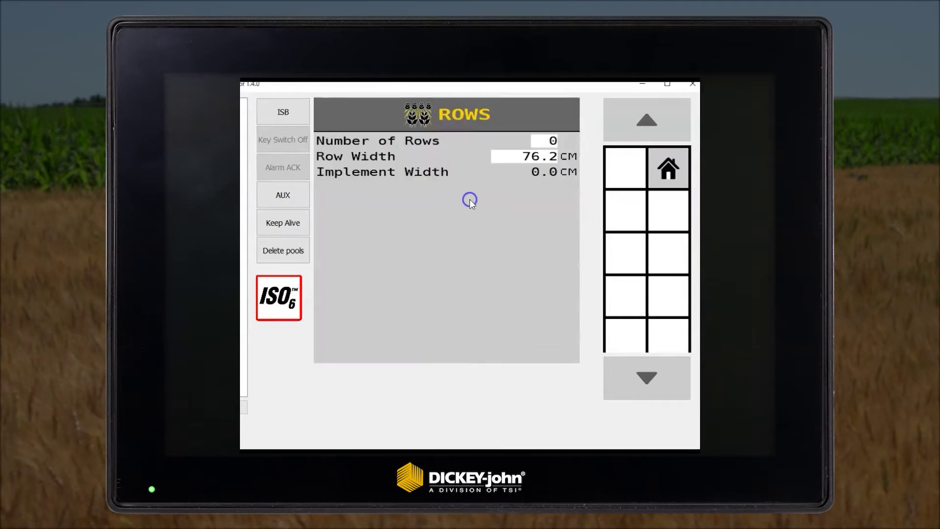
click(547, 141)
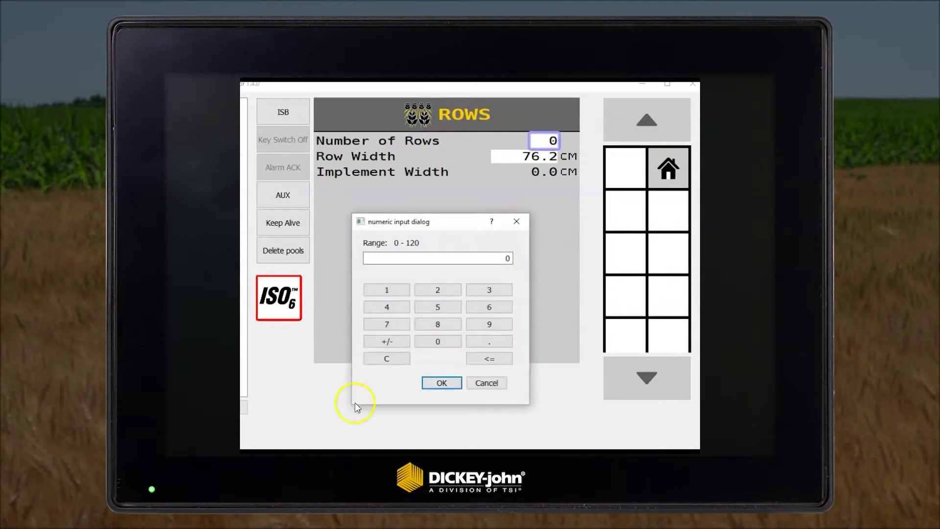
click(372, 363)
click(387, 290)
click(489, 306)
click(440, 382)
- Set the row width to 75.0 cm (1200.0 cm implement) and return to the main menu
click(519, 159)
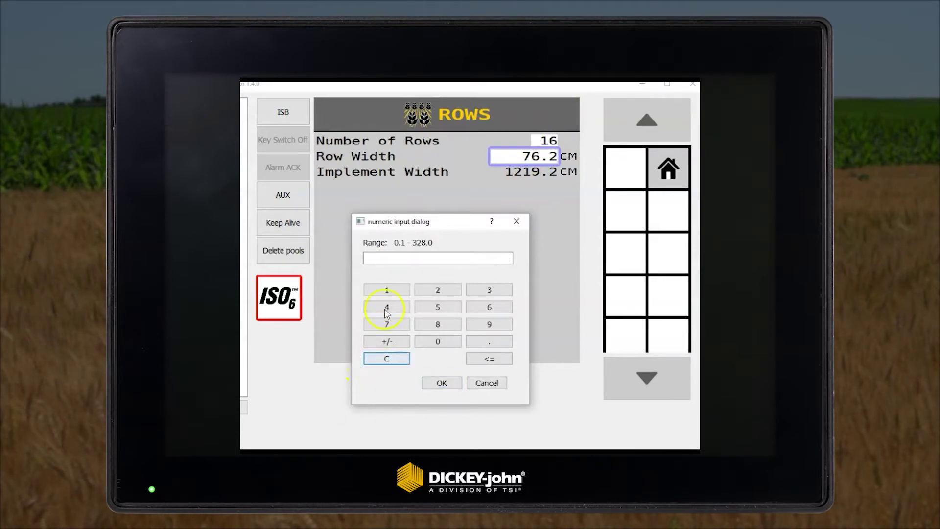
click(430, 258)
text(75)
click(441, 383)
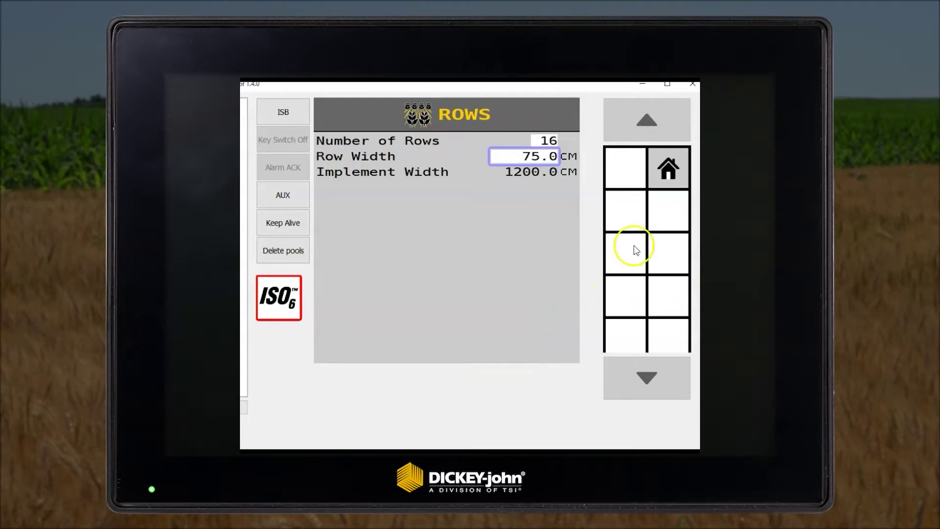
click(668, 169)
click(537, 194)
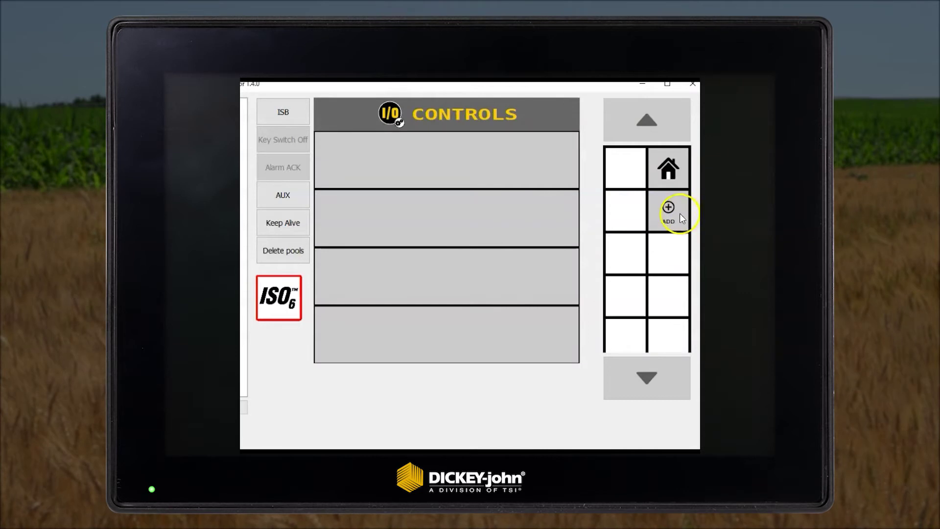
- Add a CH 1 Planter Monitor channel (PTRMON 1) and open its settings
click(662, 212)
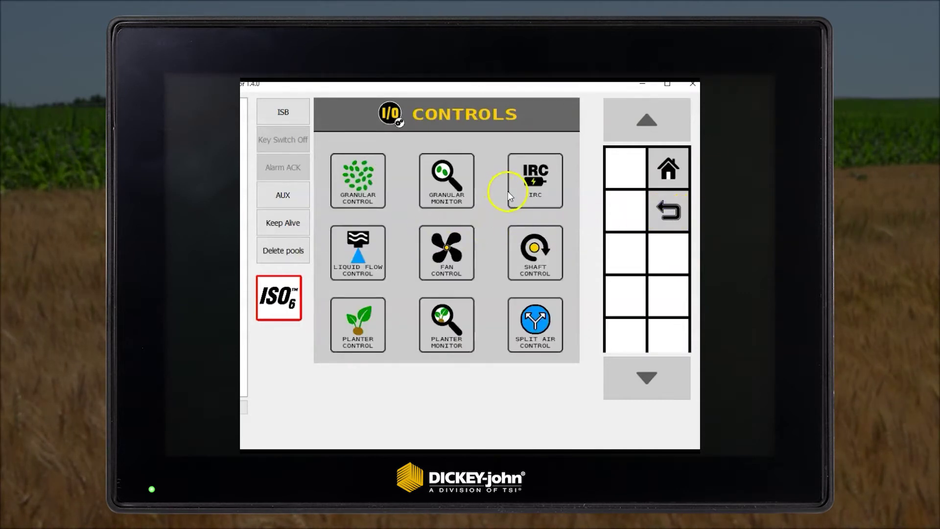
click(450, 329)
click(430, 154)
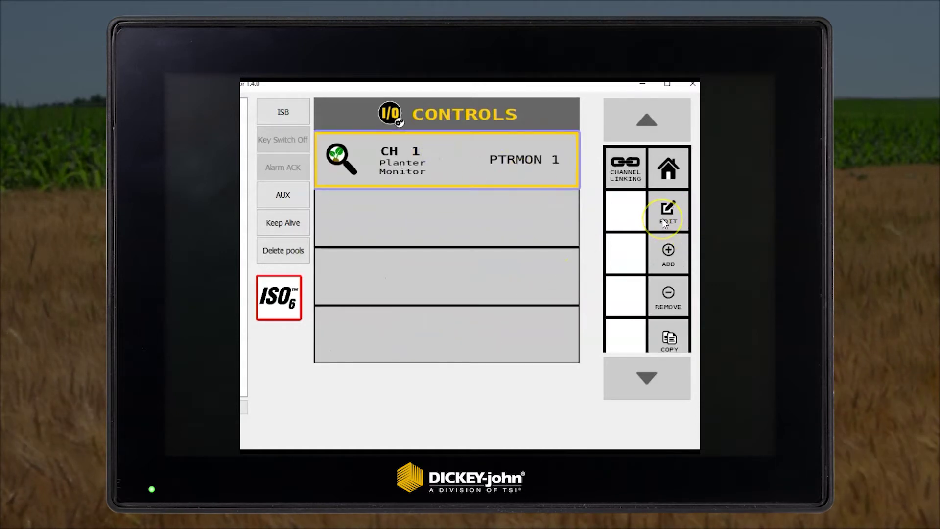
click(662, 219)
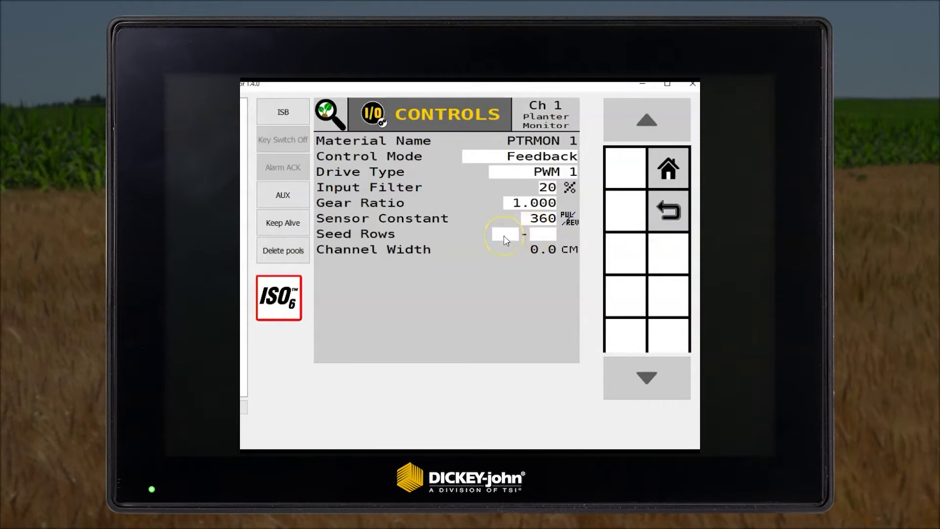
- Set PTRMON 1's control mode to No Feedback
click(522, 164)
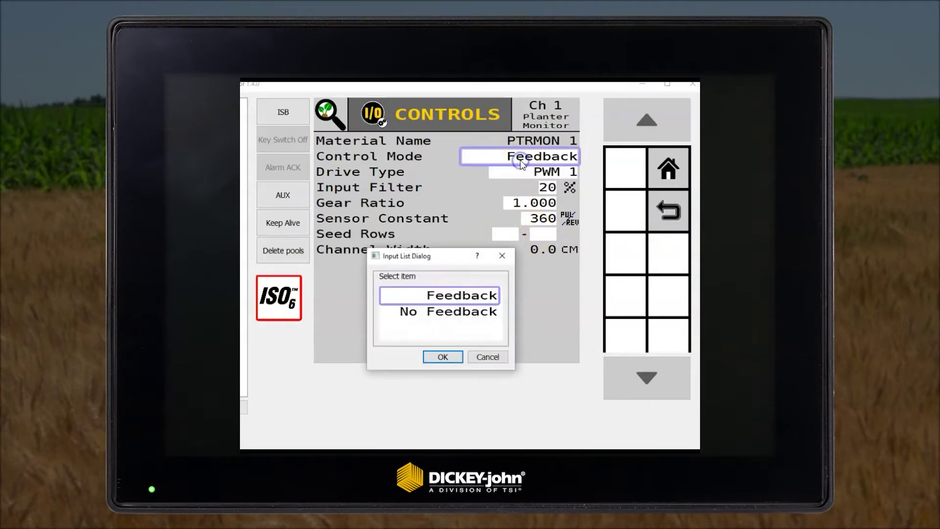
click(466, 313)
click(442, 356)
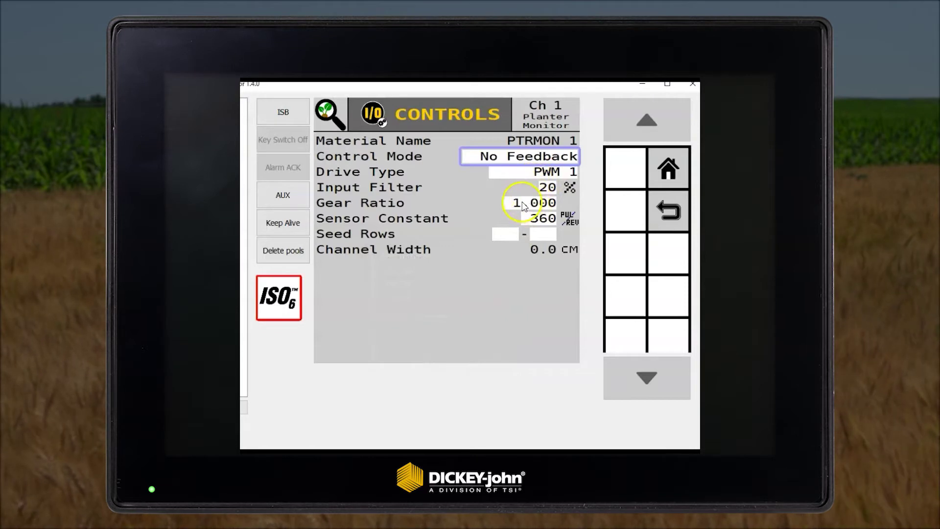
- Assign PTRMON 1 seed rows 1 to 16 (1200.0 cm channel width)
click(506, 233)
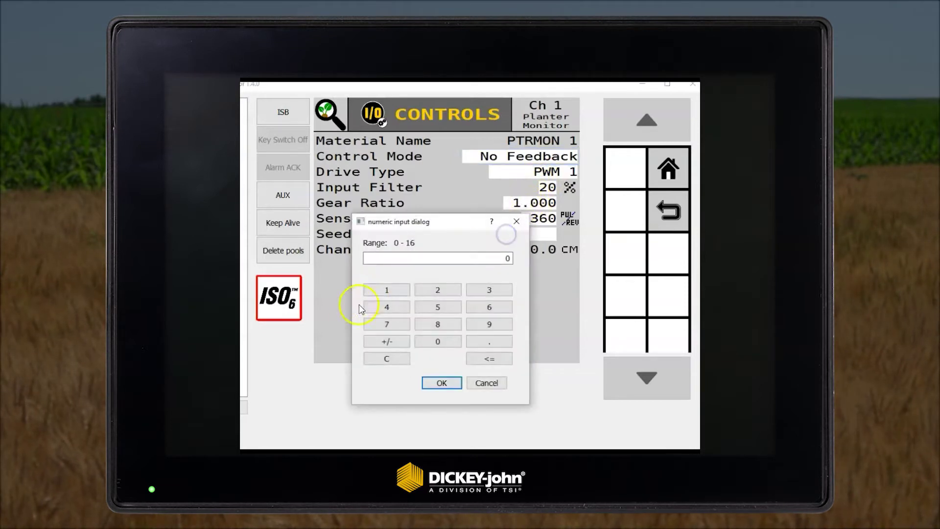
click(382, 288)
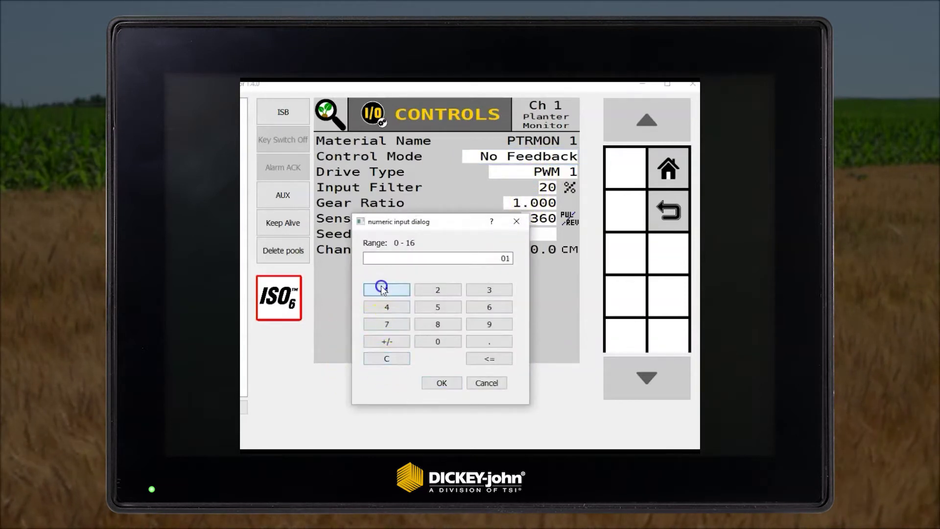
click(442, 382)
click(544, 233)
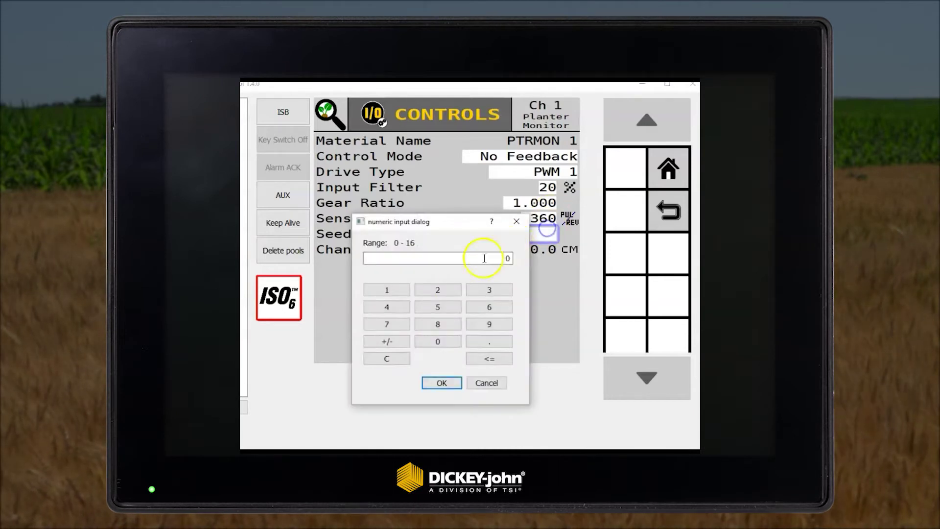
click(386, 290)
click(488, 307)
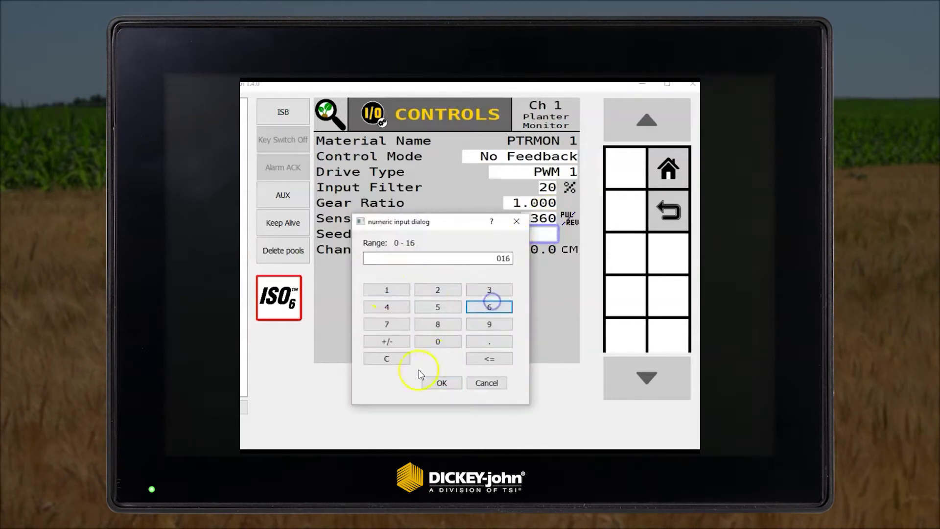
click(441, 383)
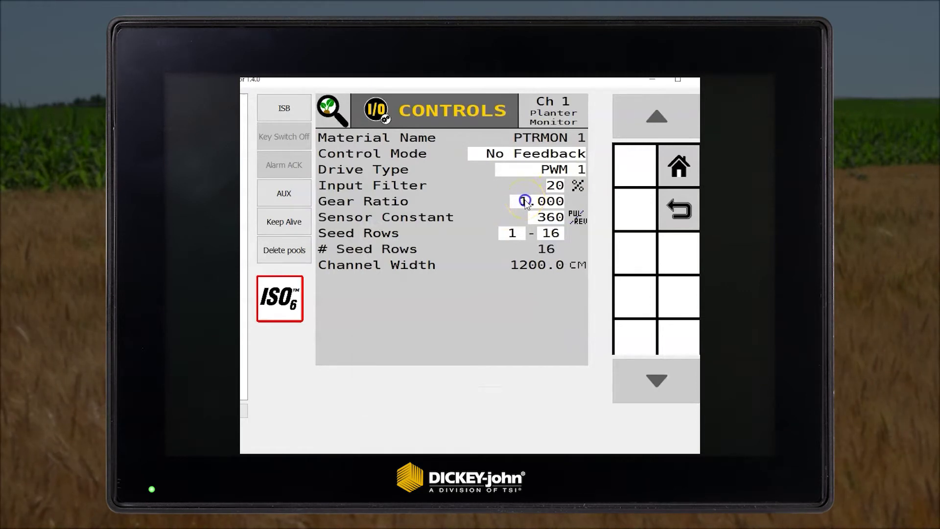
- Keep the gear ratio at 1.000 and return to the Controls channel list
click(524, 201)
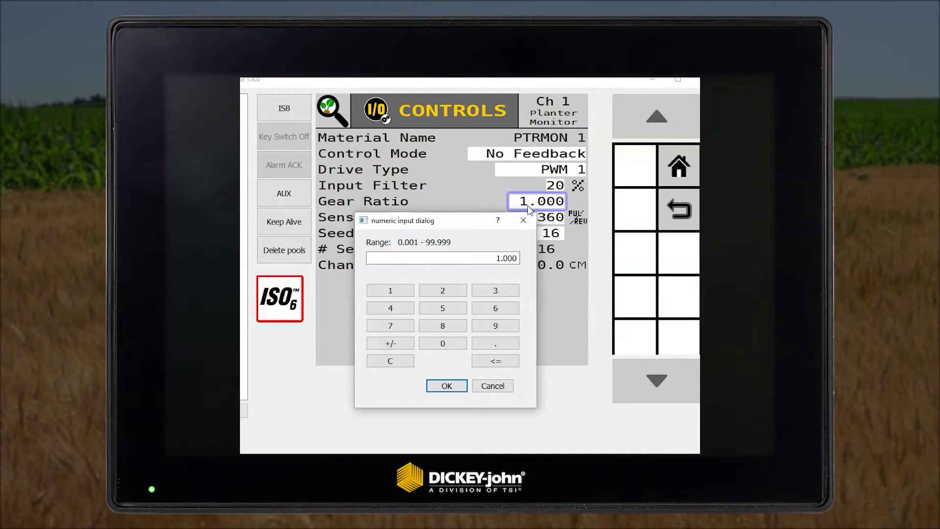
click(447, 386)
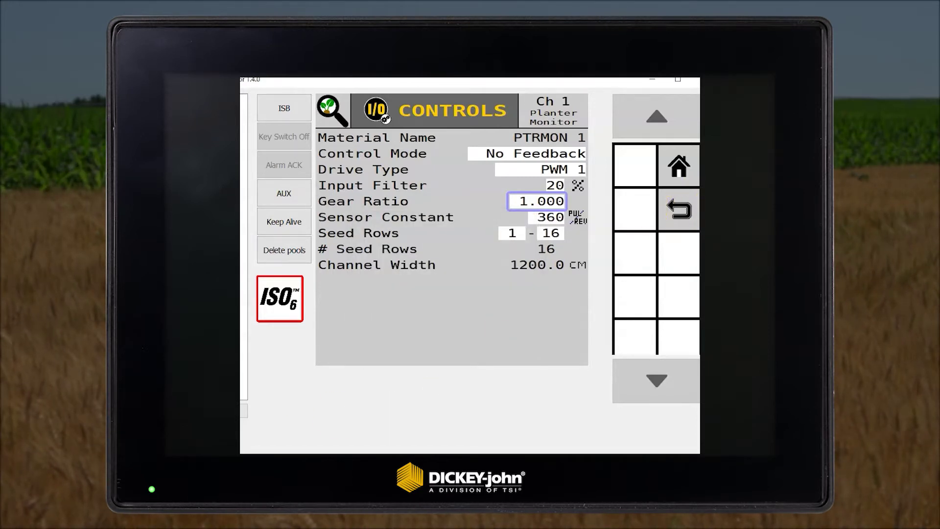
click(678, 378)
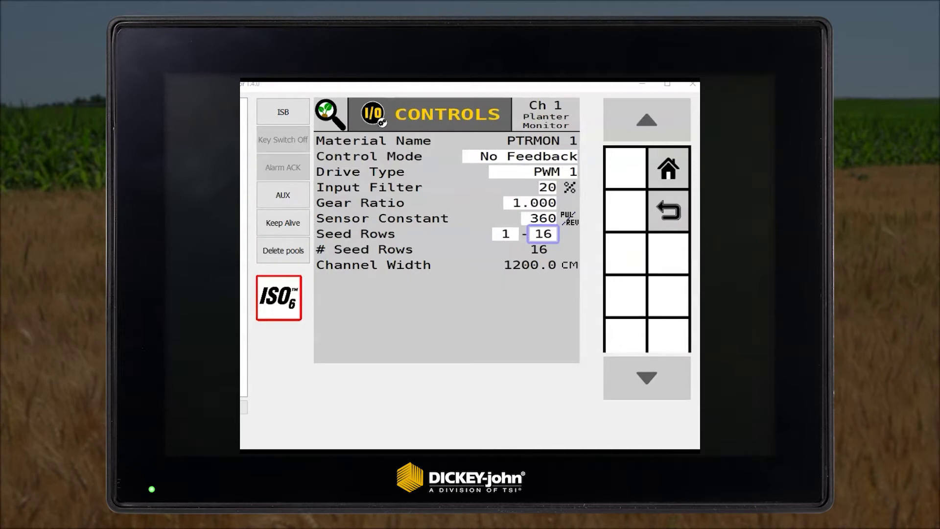
click(676, 208)
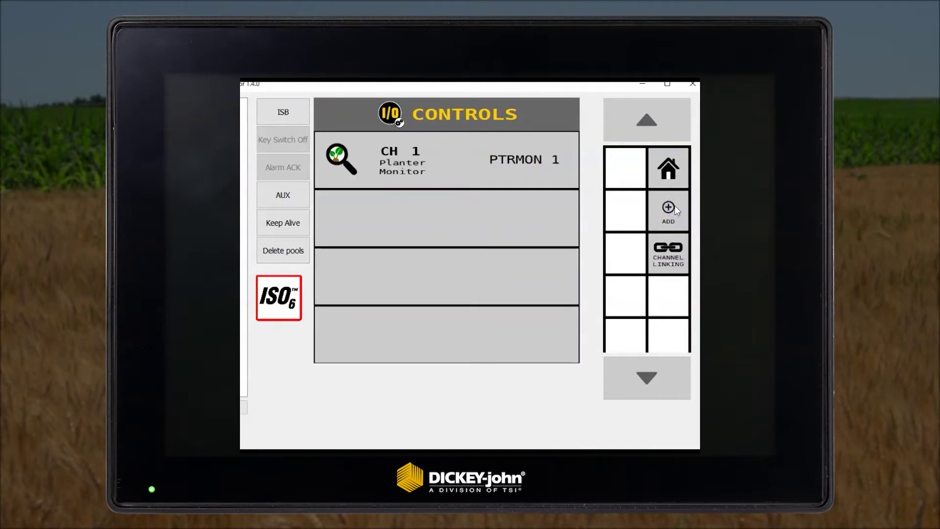
- Add a CH 2 Granular Monitor channel (GRNMON 1) and open its settings
click(674, 207)
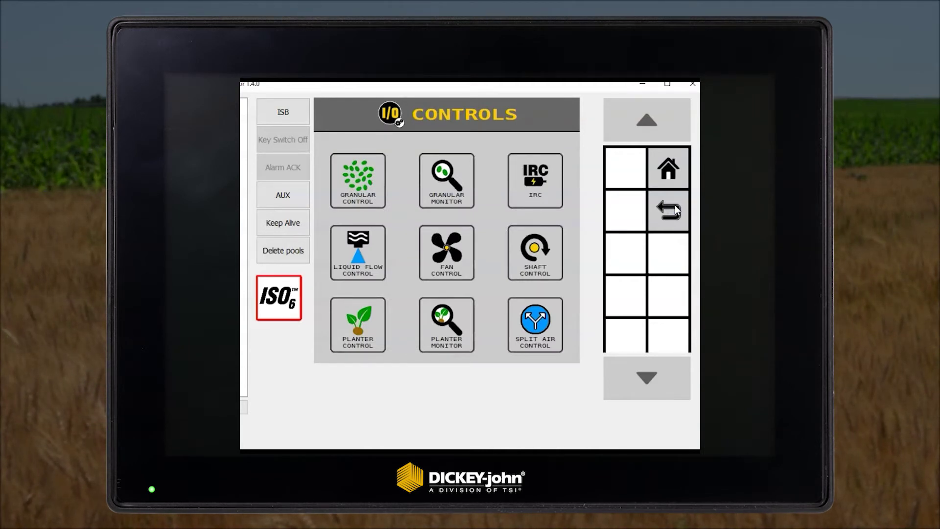
click(434, 169)
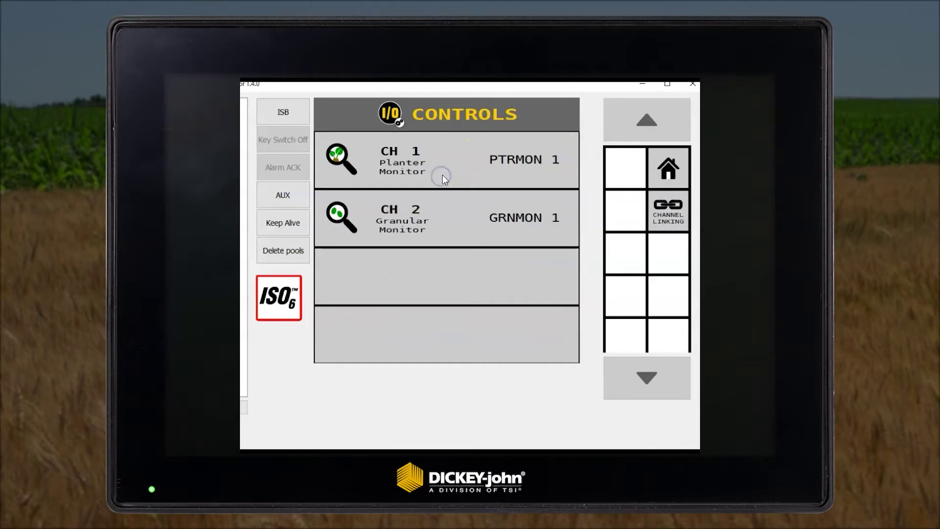
click(455, 239)
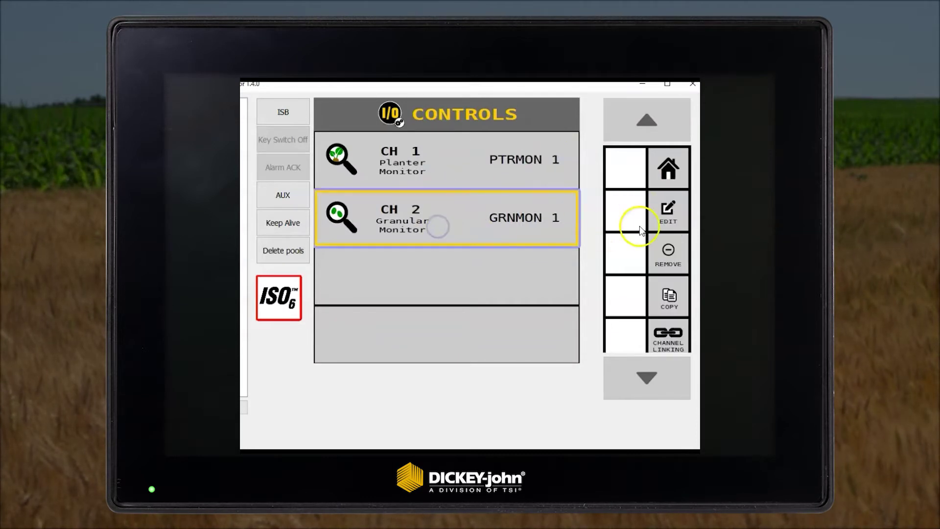
click(667, 219)
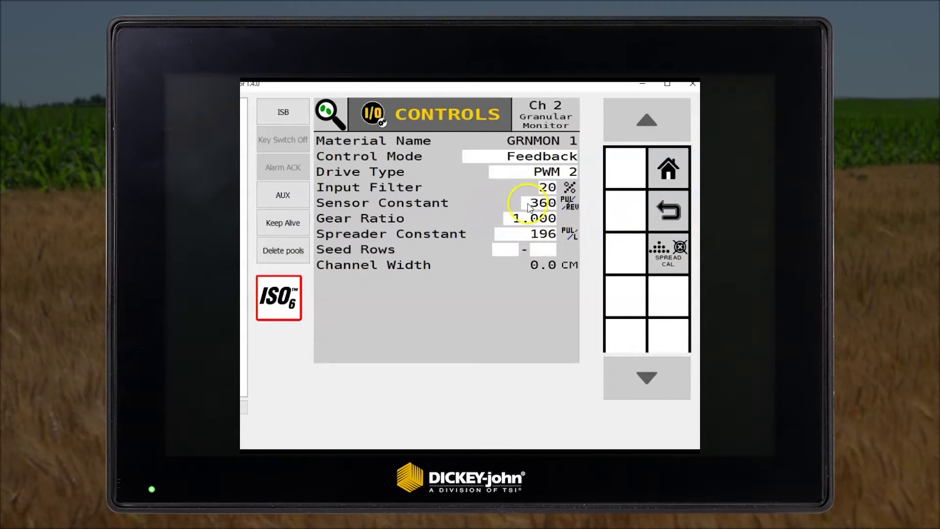
- Set GRNMON 1 to No Feedback with seed rows 1–16, then check its spread calibration
click(514, 158)
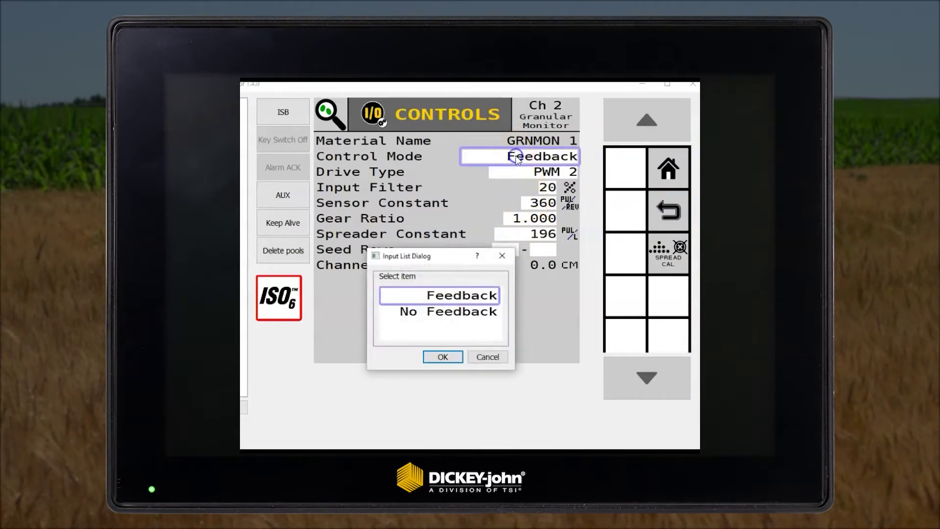
click(437, 311)
click(444, 357)
click(504, 251)
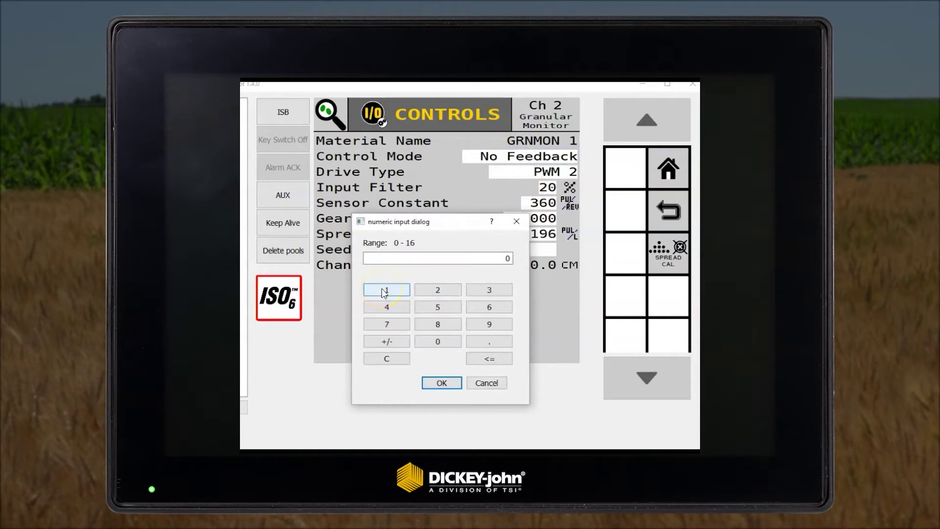
click(442, 384)
click(559, 253)
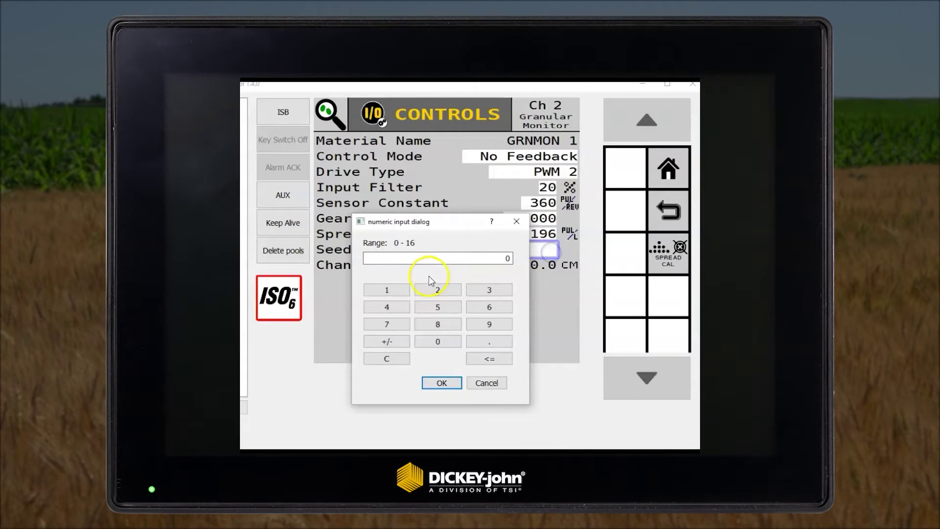
click(399, 291)
click(487, 307)
click(447, 383)
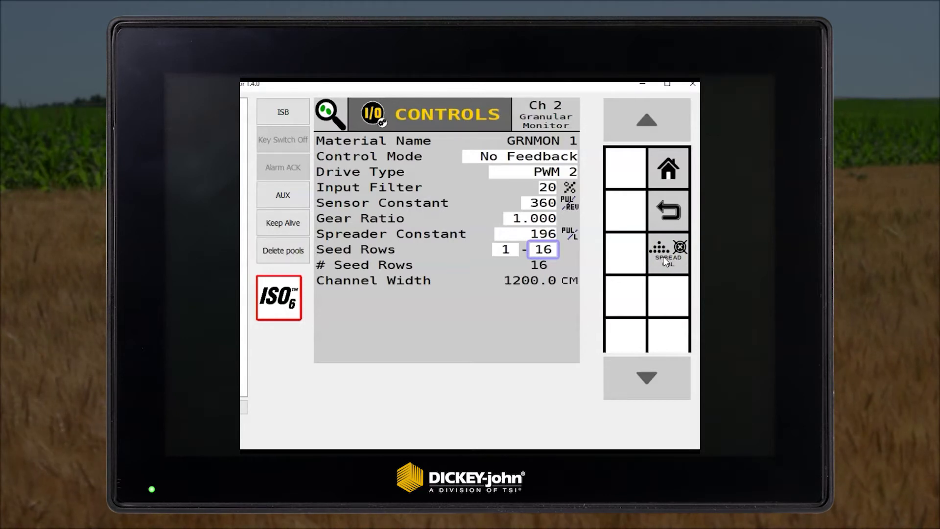
click(666, 263)
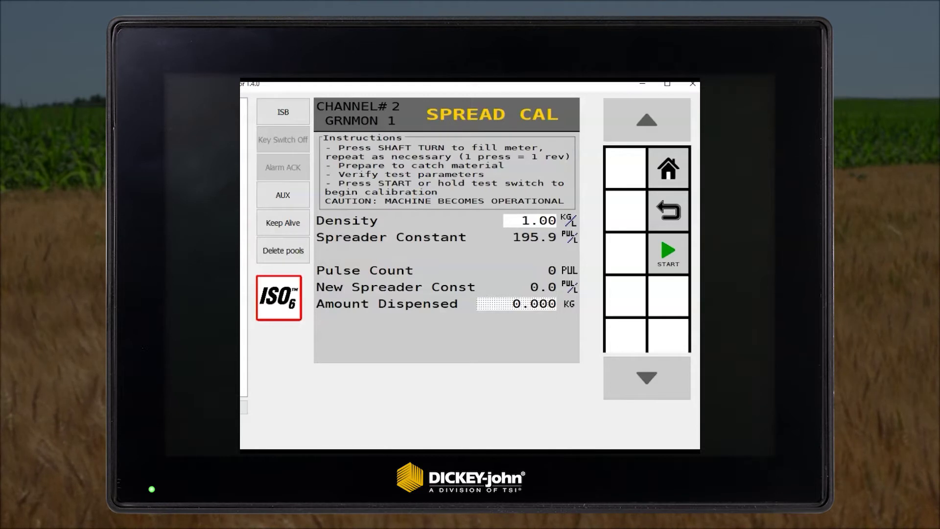
click(667, 211)
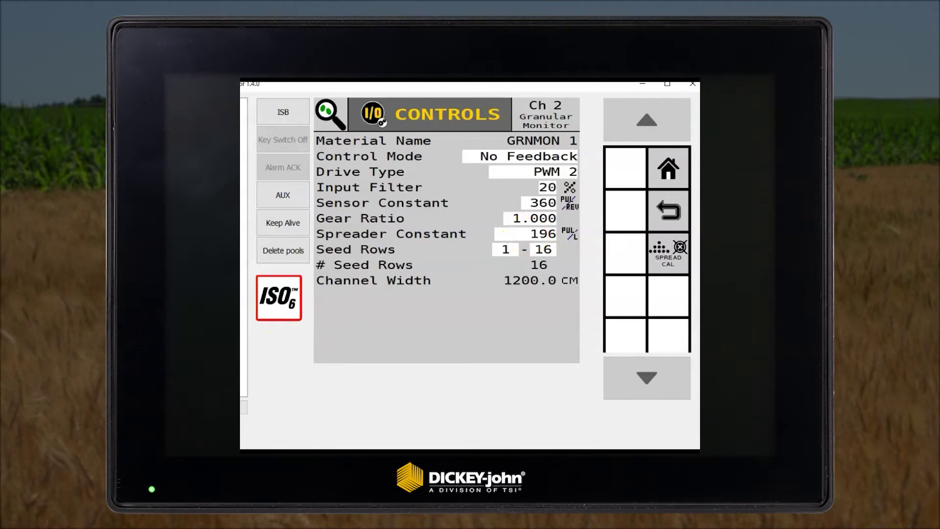
- Back out from channel 2 settings to the Controls list and then the main menu
click(668, 210)
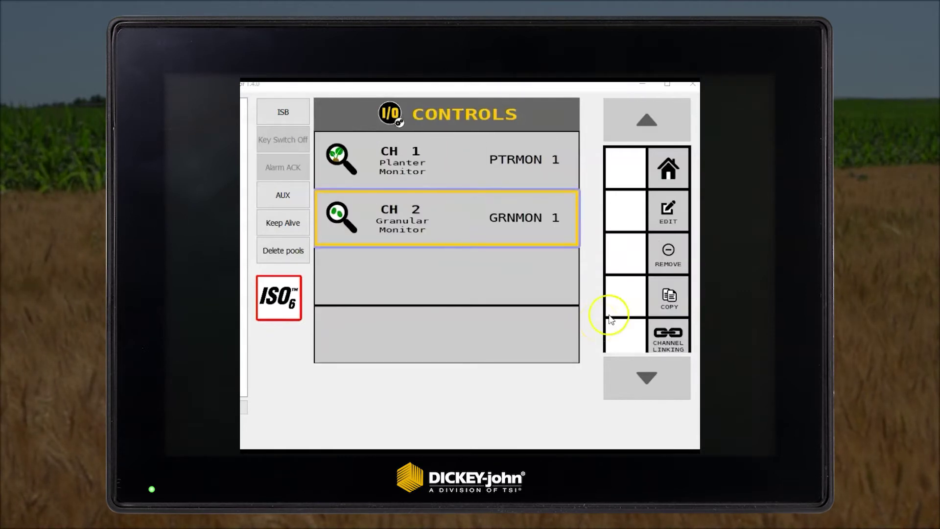
click(669, 176)
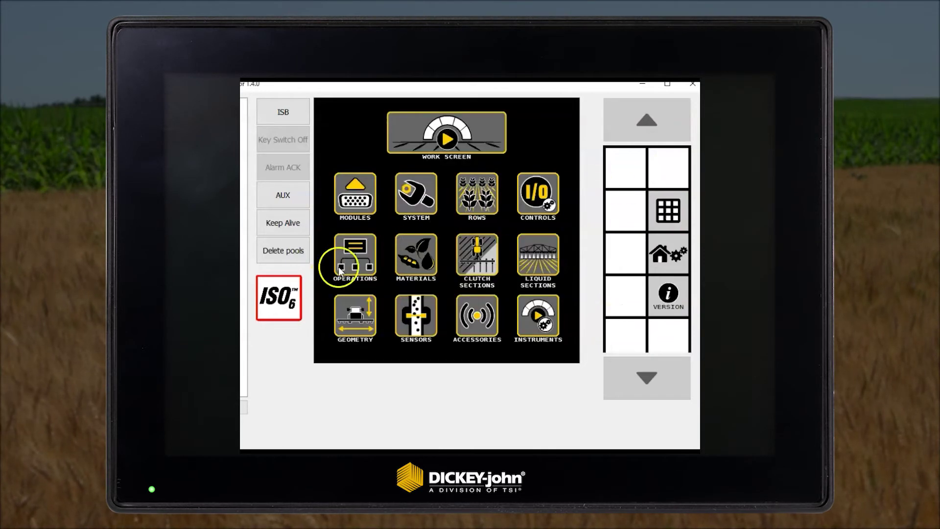
- Review the Operations list, then open Materials and select the PTRMON 1 material
click(345, 259)
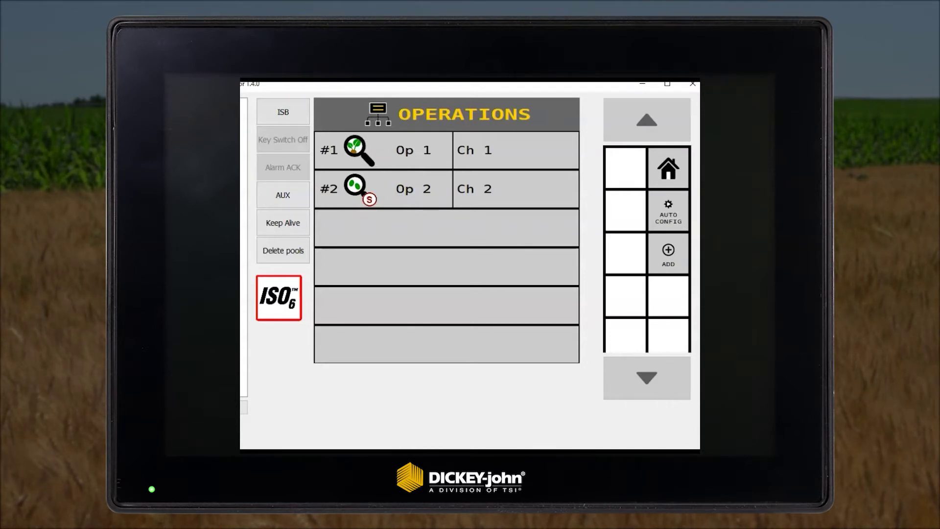
click(669, 171)
click(418, 260)
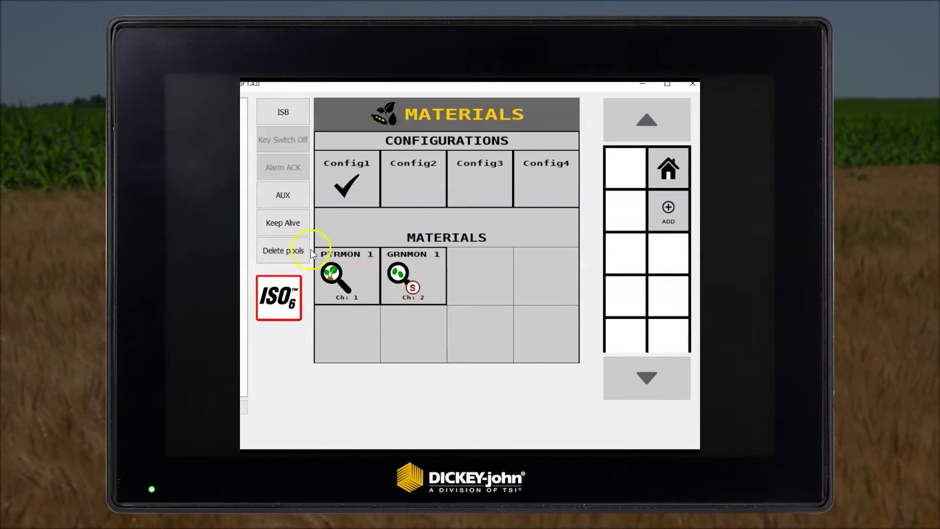
click(356, 286)
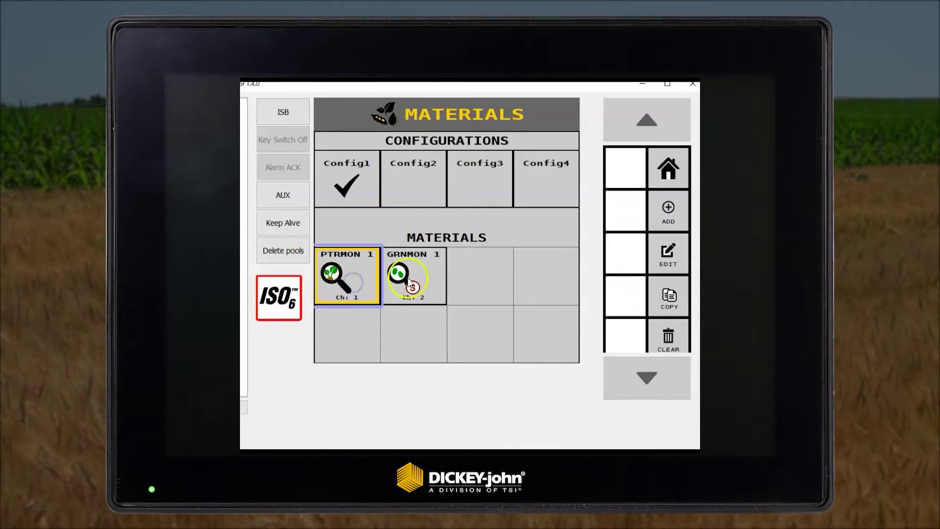
- Edit PTRMON 1 and set its Target Rate to 50.0
click(672, 251)
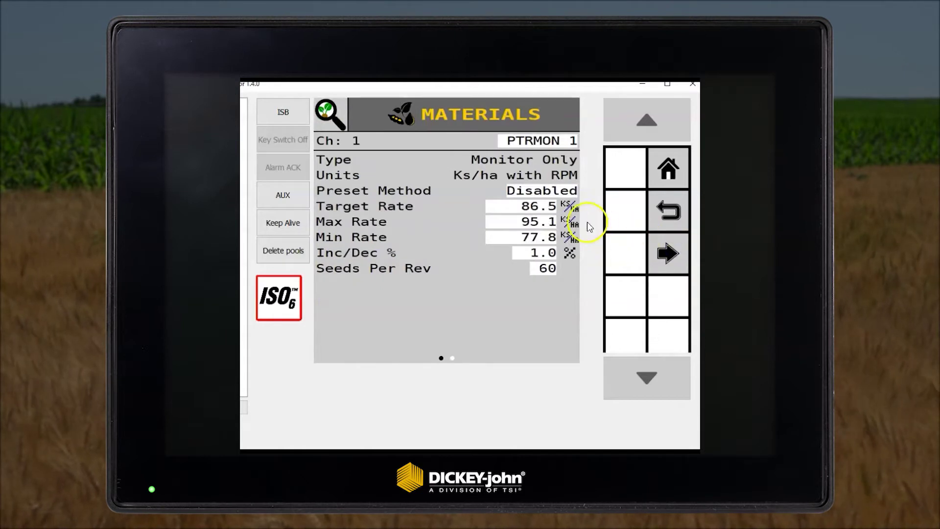
click(534, 214)
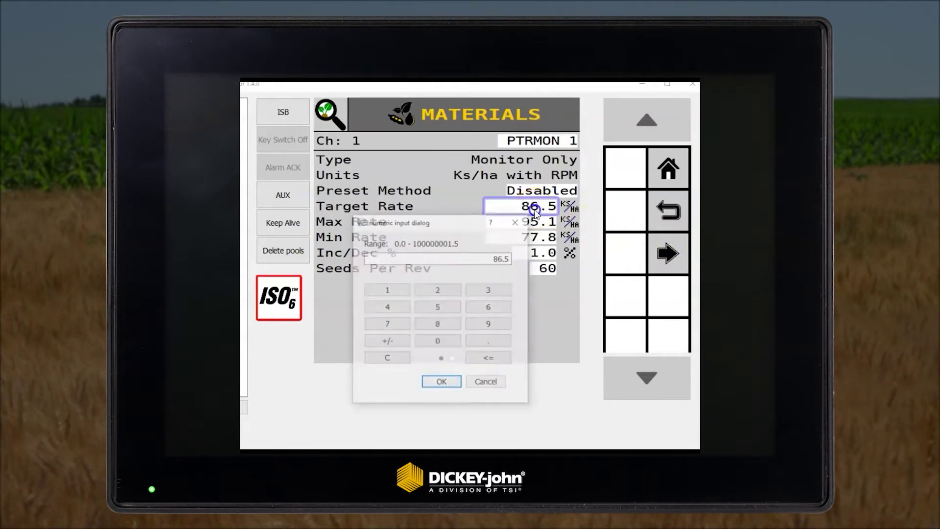
click(443, 306)
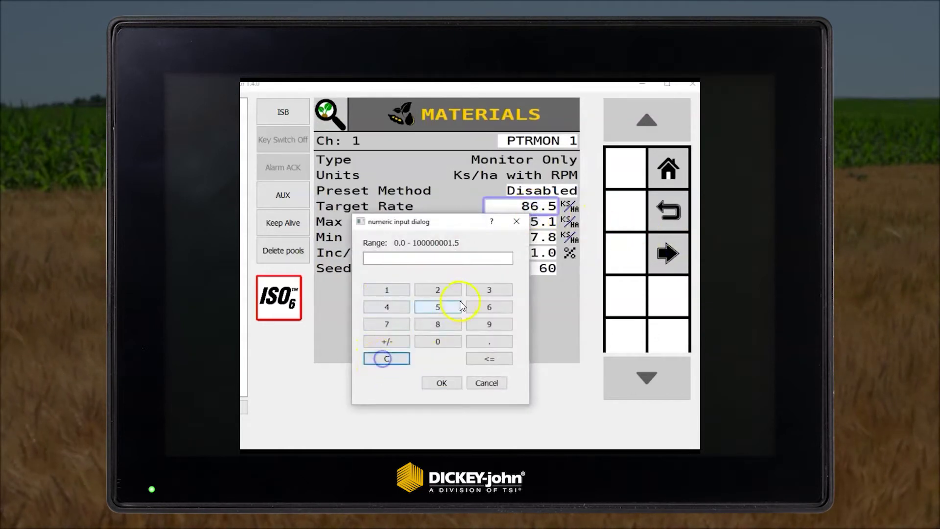
click(438, 342)
click(441, 383)
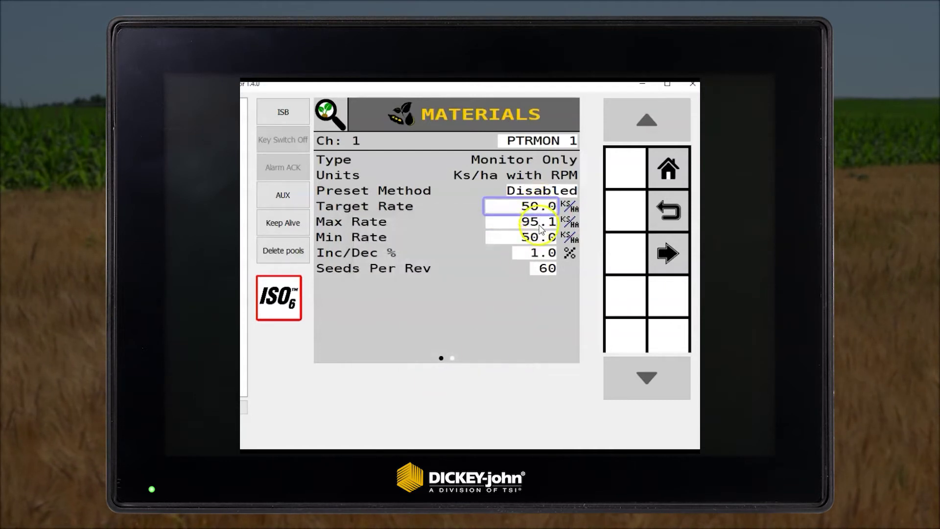
- Set PTRMON 1's Inc/Dec to 5.0 % and Seeds Per Rev to 30
click(539, 254)
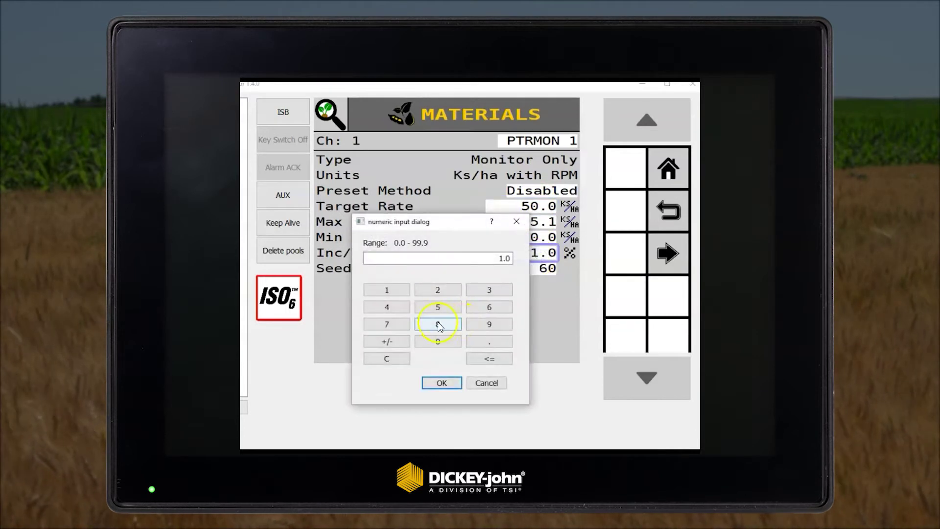
click(377, 358)
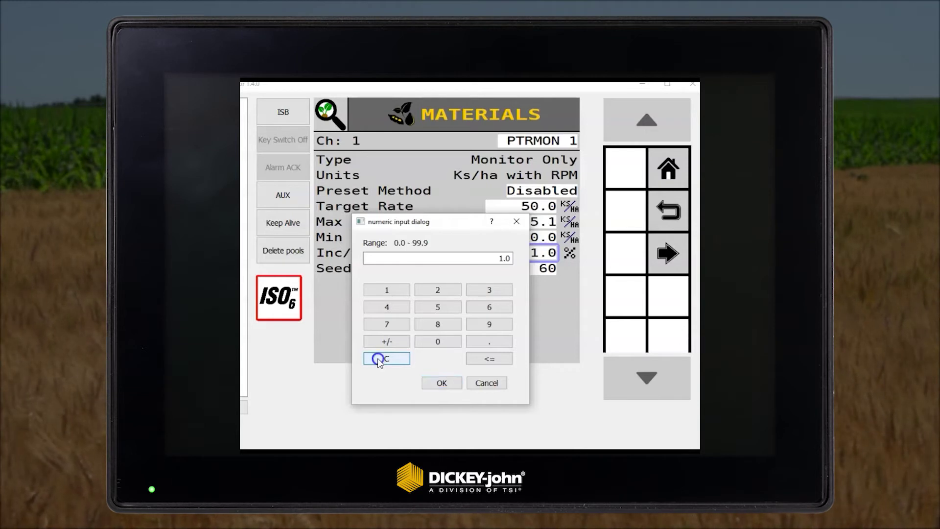
click(436, 305)
click(439, 382)
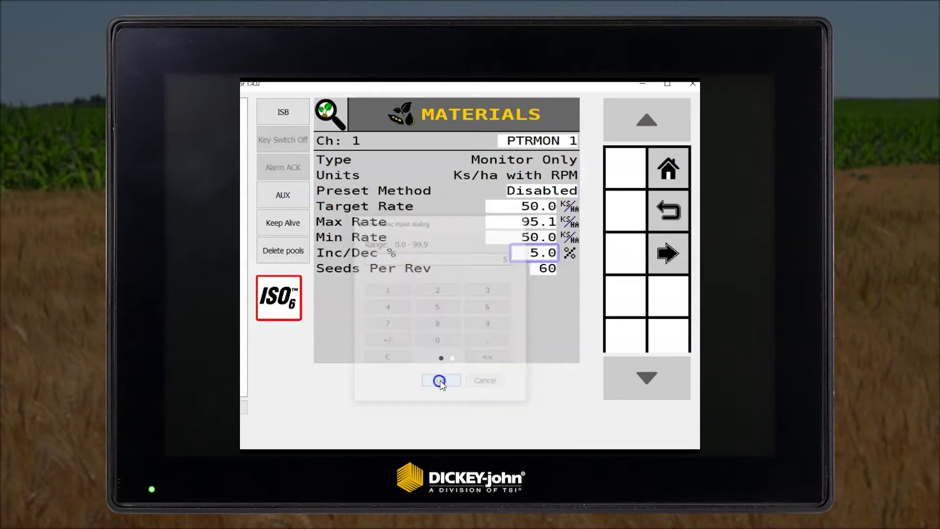
click(548, 268)
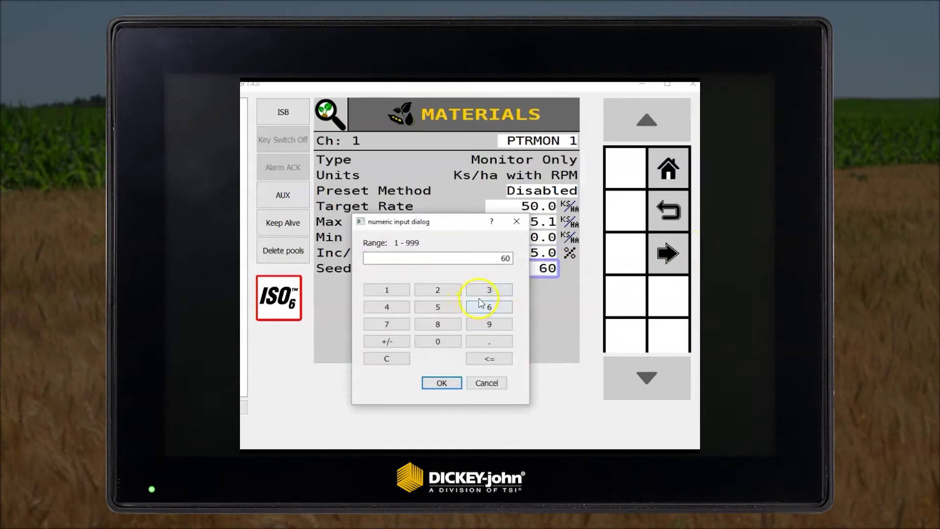
click(380, 360)
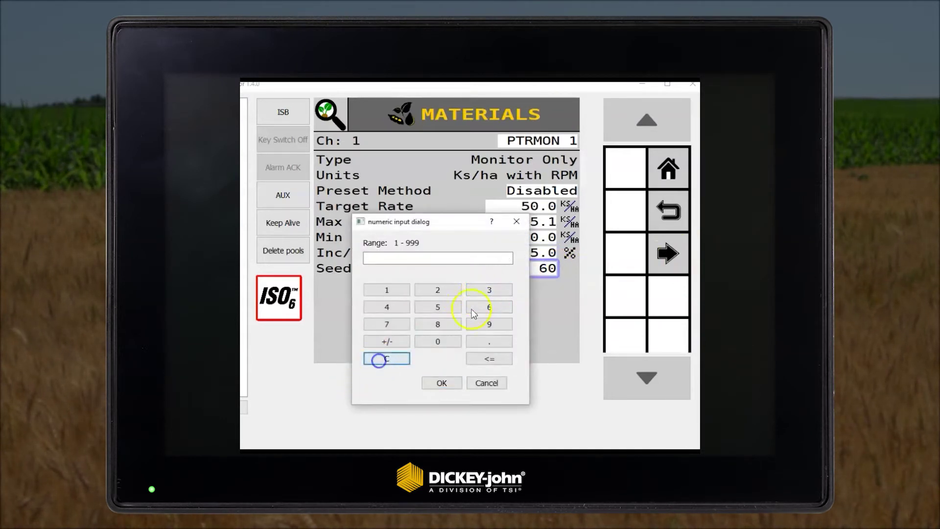
click(490, 289)
click(438, 341)
click(441, 382)
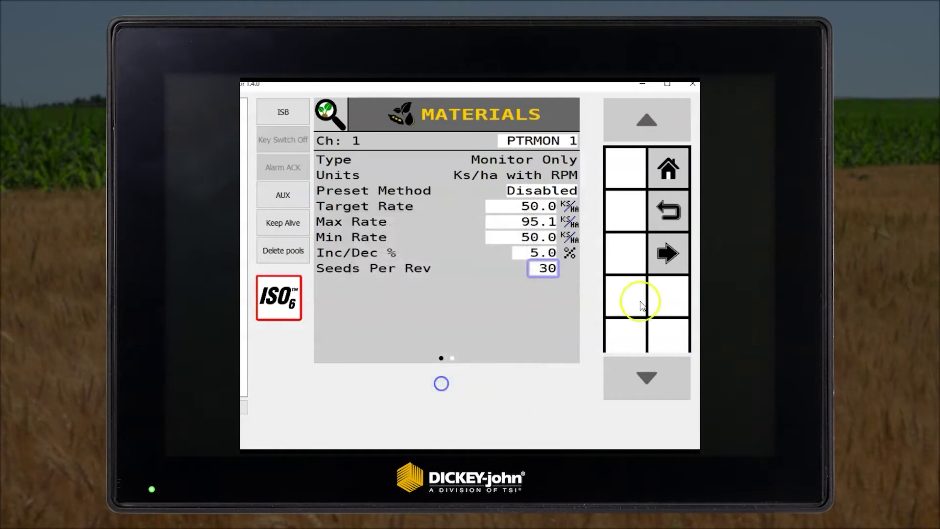
click(689, 253)
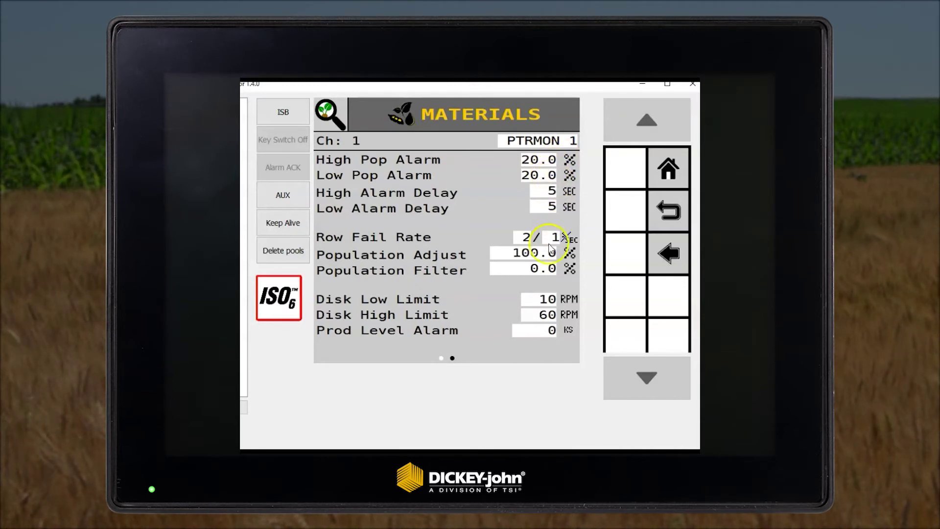
- Set PTRMON 1's Disk Low Limit to 2 RPM and return to the main menu
click(534, 301)
click(405, 358)
click(437, 290)
click(446, 380)
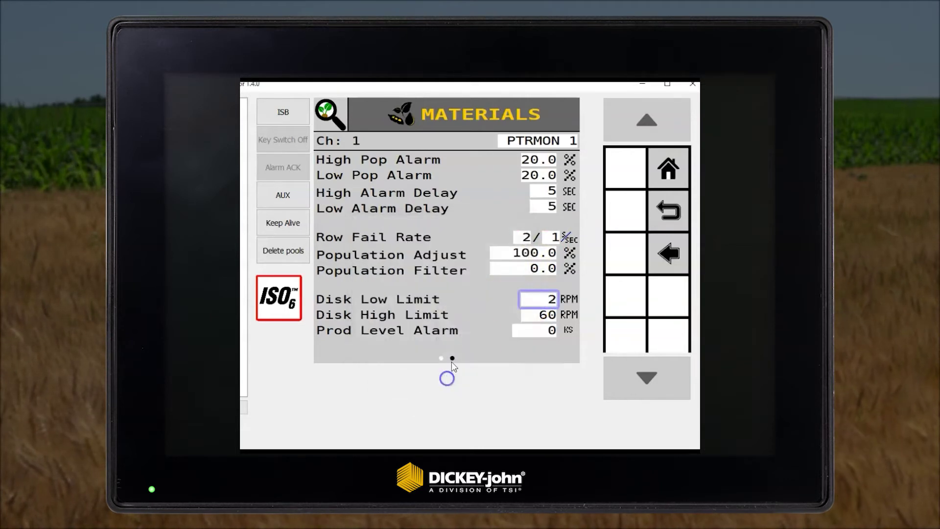
click(670, 171)
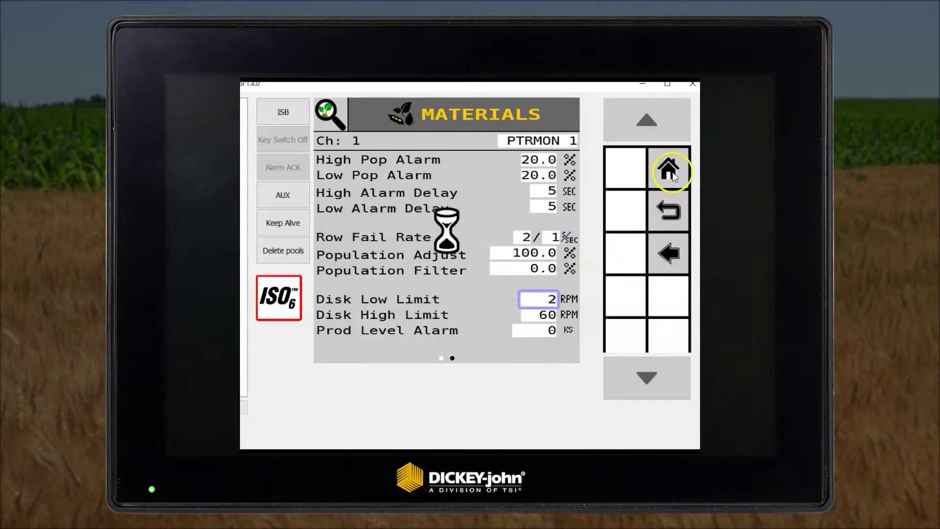
click(428, 269)
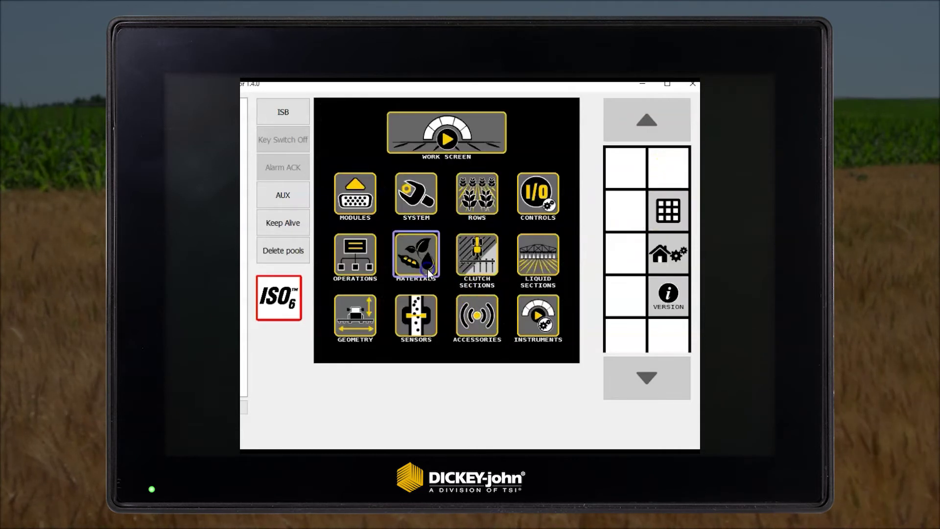
- In Config1, set Operation 2's product class to Fertilizer
click(428, 269)
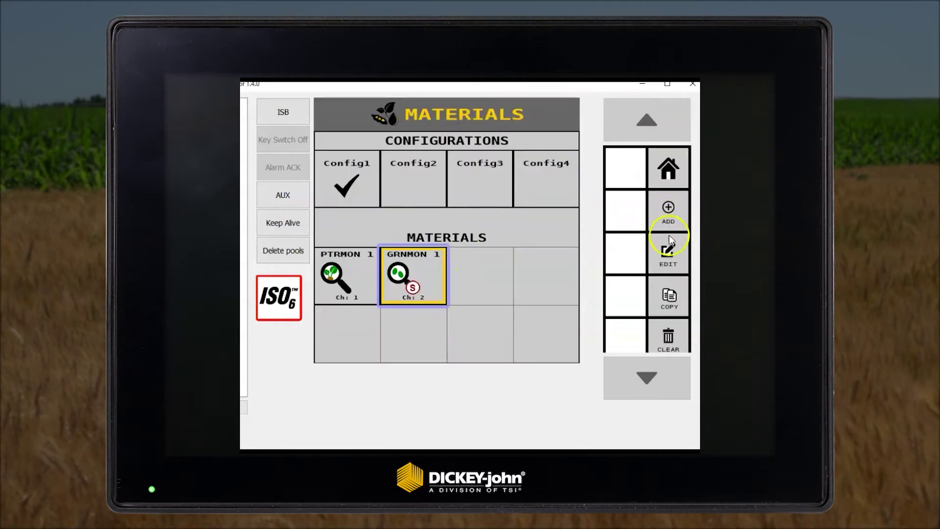
click(674, 251)
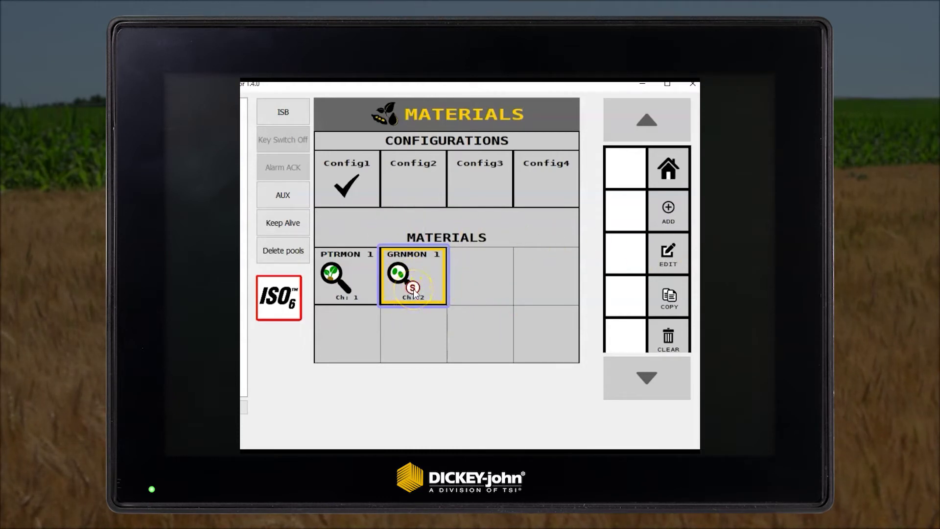
click(346, 176)
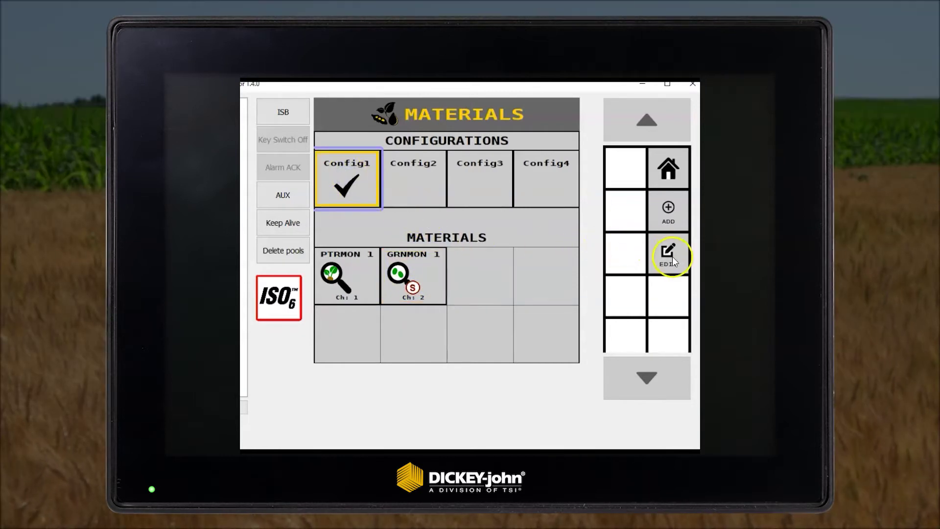
click(671, 257)
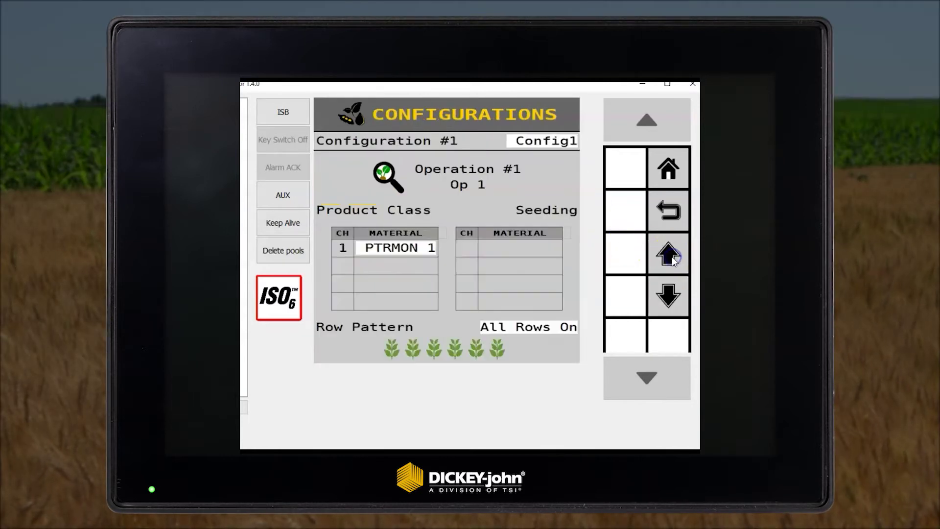
click(665, 293)
click(505, 214)
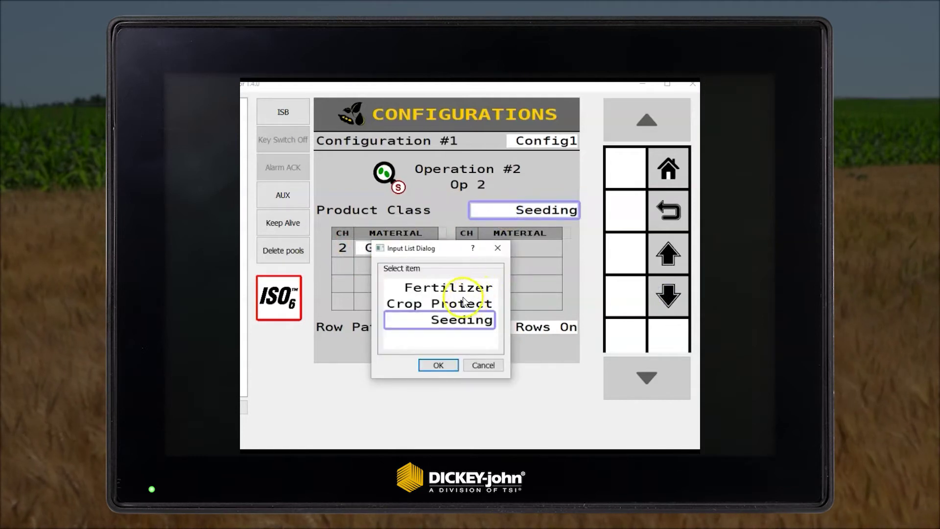
click(455, 286)
click(438, 364)
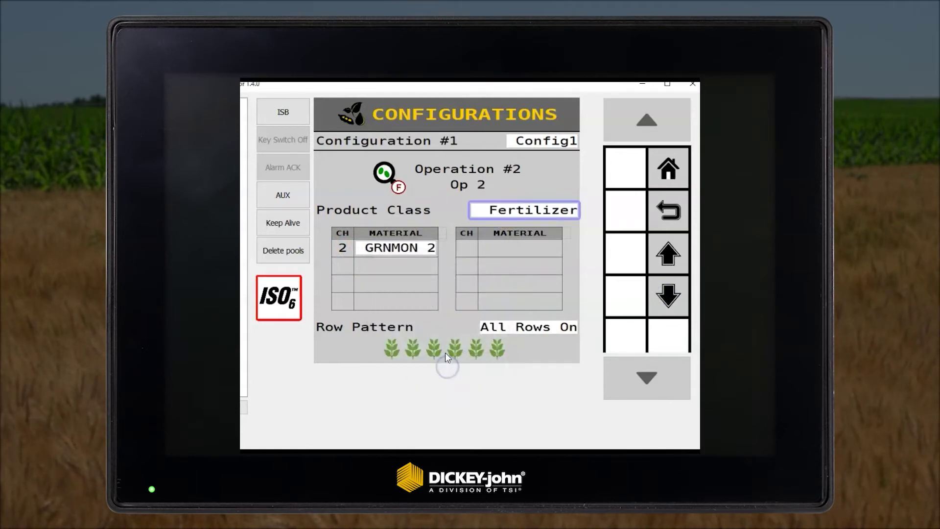
- Open the settings of the new GRNMON 2 material for editing
click(669, 211)
click(480, 277)
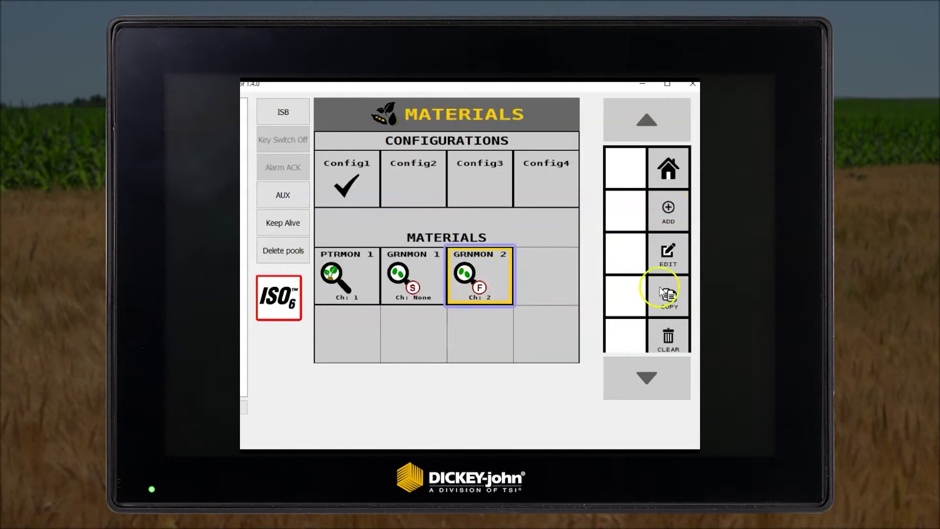
click(671, 253)
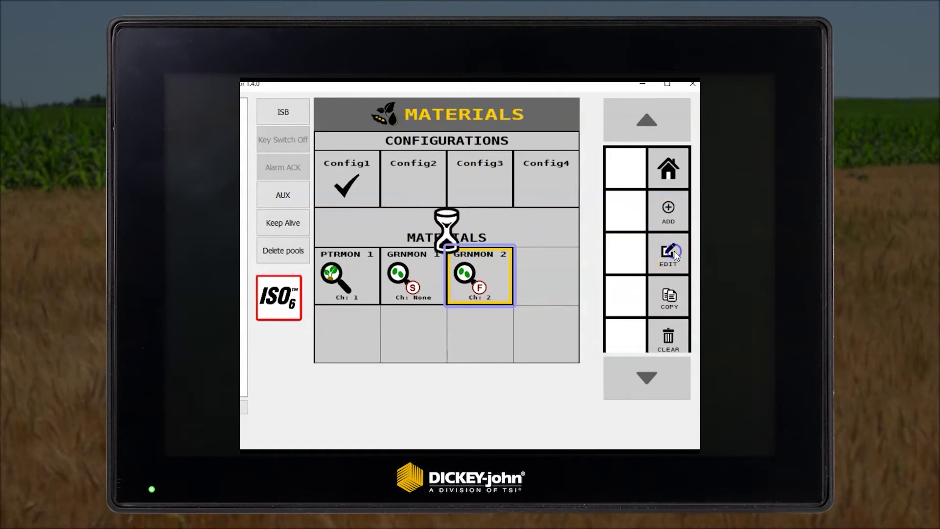